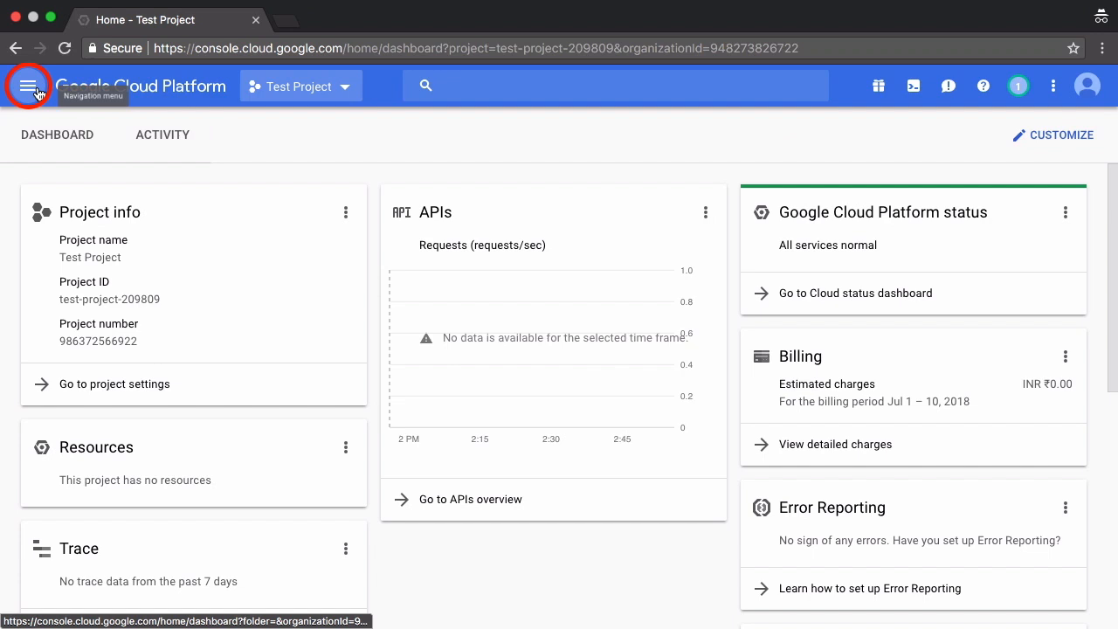
- Go to the APIs & Services Dashboard for Test Project from the Navigation menu
{"action": "left_click", "coordinate": [28, 86]}
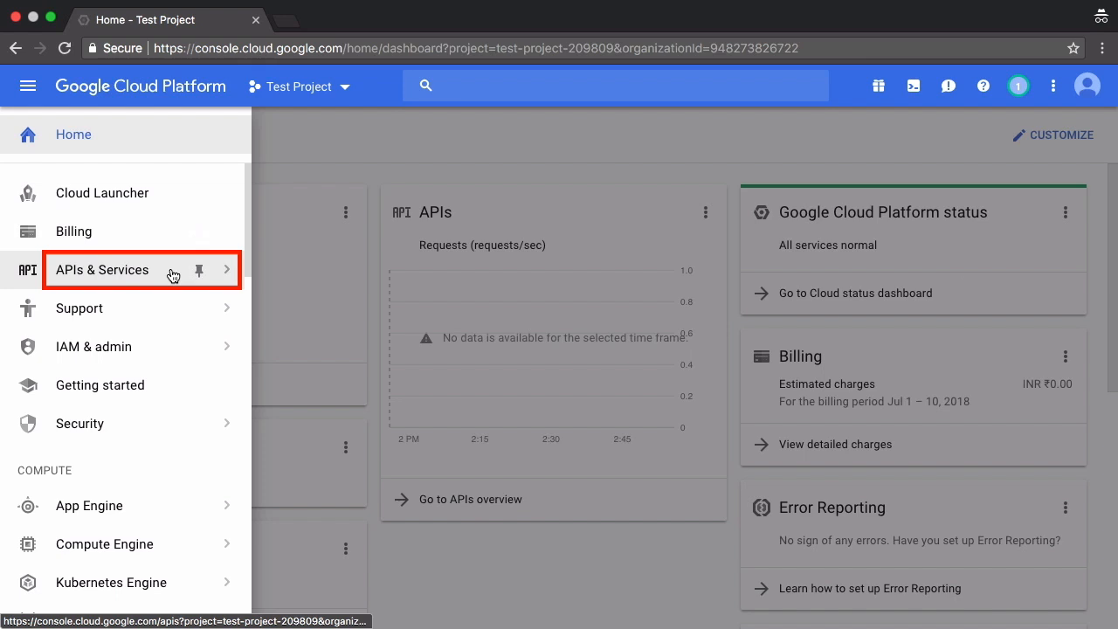
{"action": "mouse_move", "coordinate": [173, 276]}
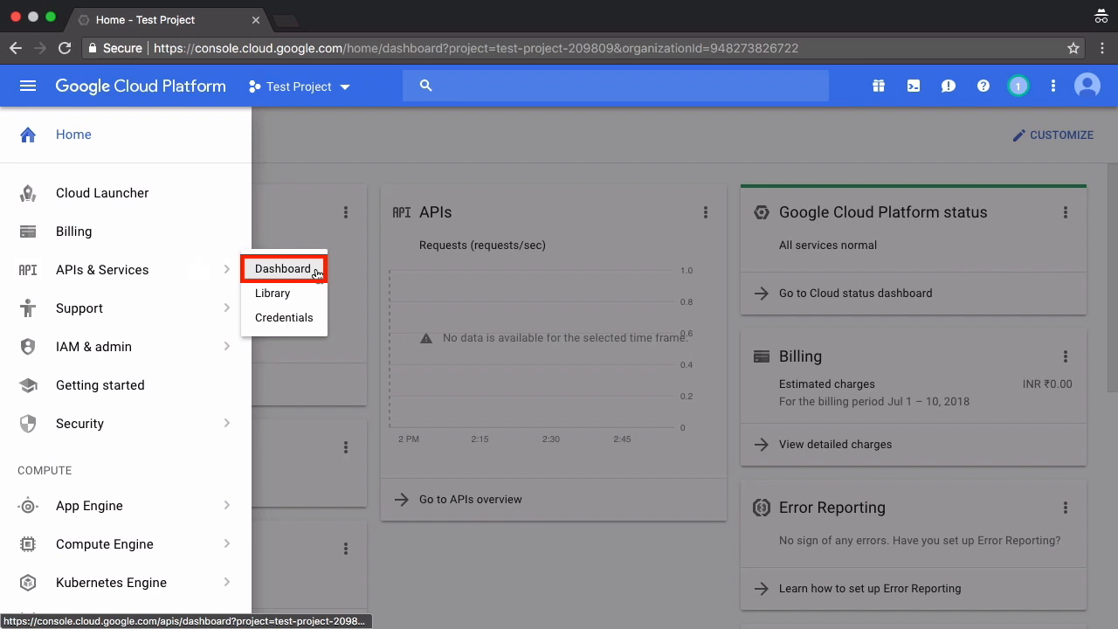
{"action": "left_click", "coordinate": [317, 273]}
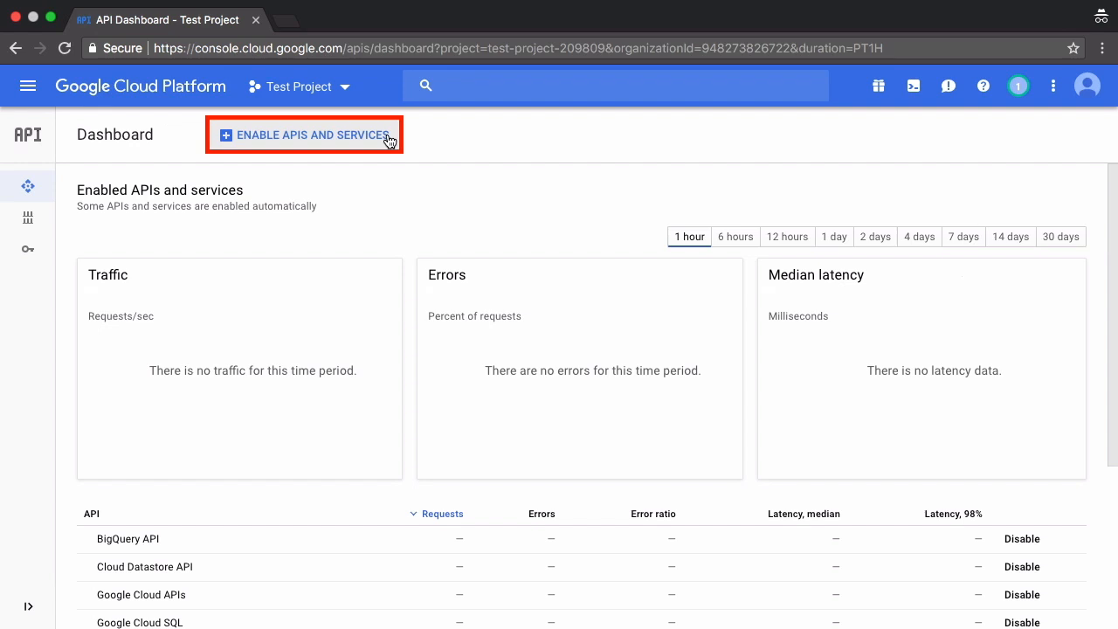
- Search the API library for 'compute' and enable the Compute Engine API
{"action": "left_click", "coordinate": [388, 137]}
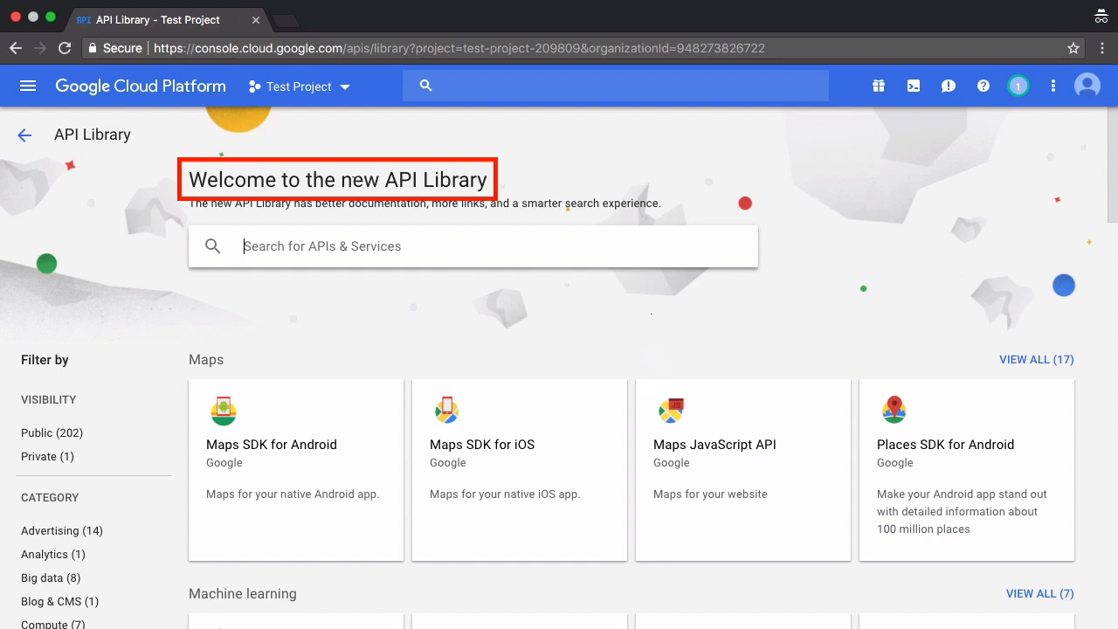
{"action": "type", "text": "compute"}
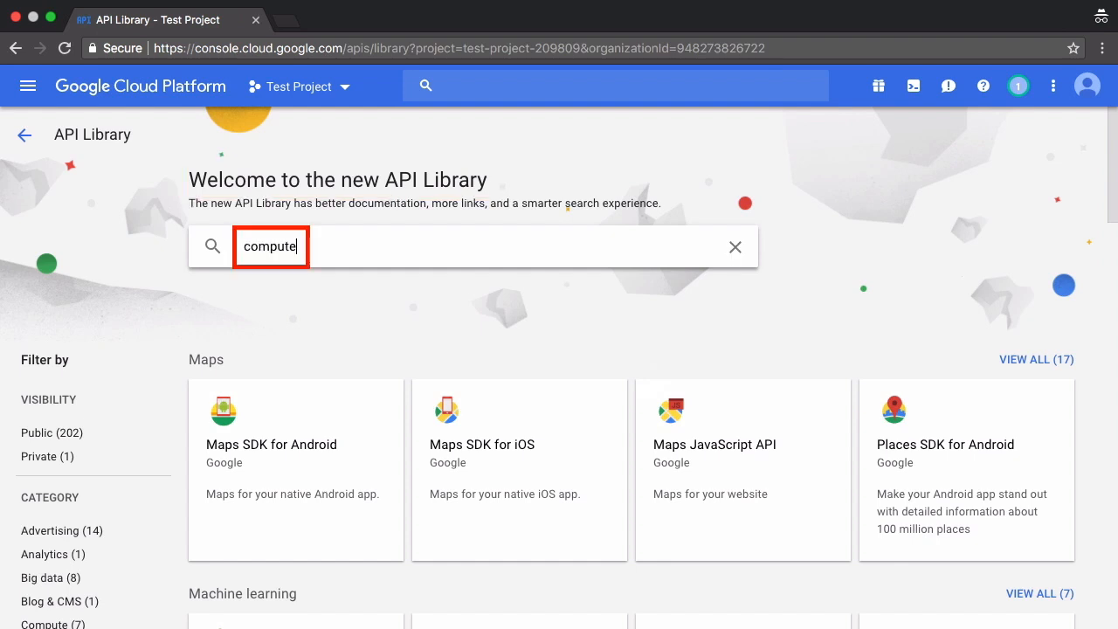
{"action": "key", "text": "Return"}
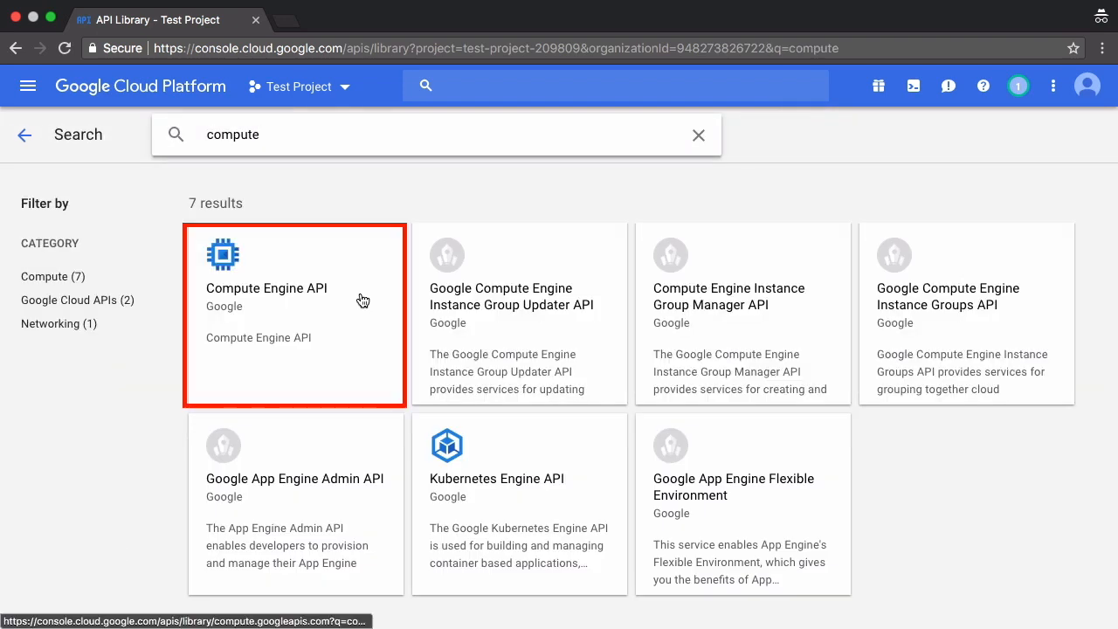
{"action": "left_click", "coordinate": [362, 300]}
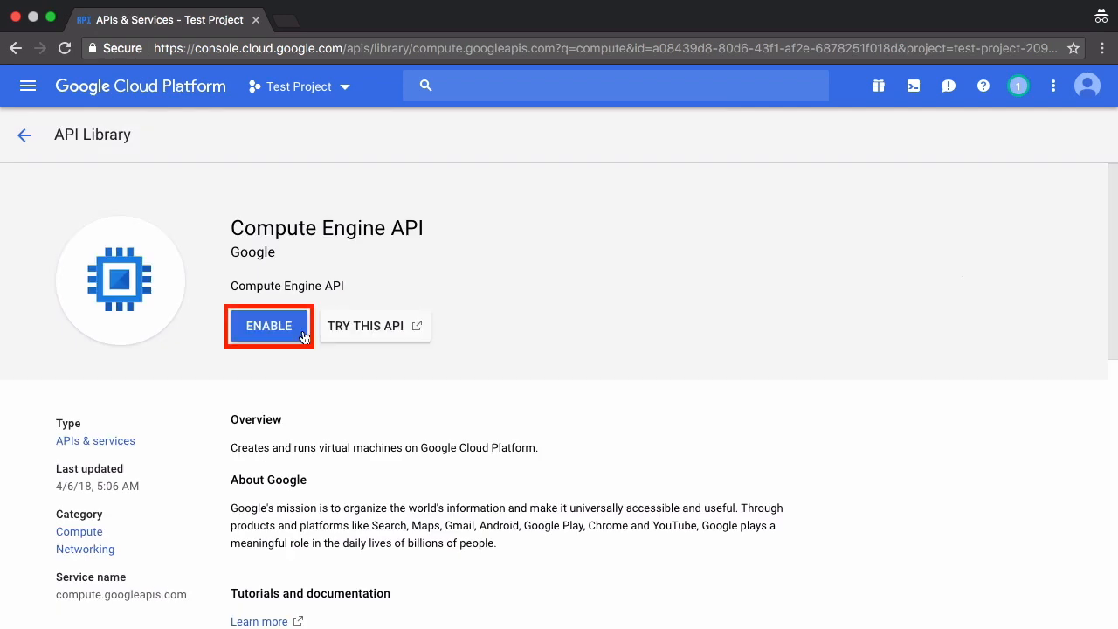
{"action": "left_click", "coordinate": [301, 335]}
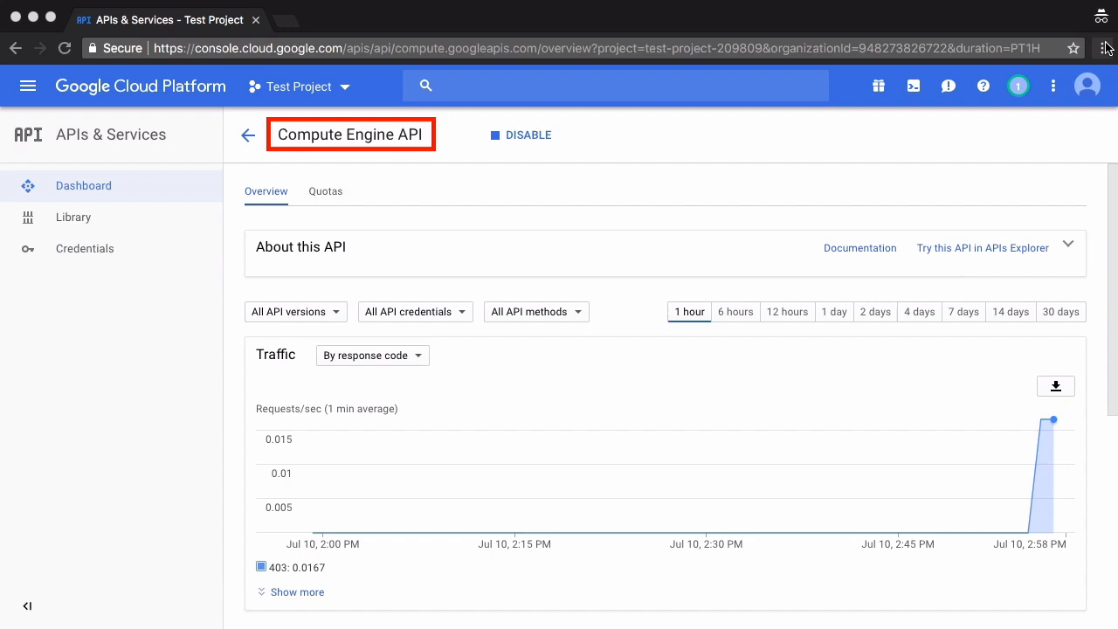
{"action": "scroll", "coordinate": [874, 262], "scroll_direction": "down", "scroll_amount": 5}
{"action": "scroll", "coordinate": [941, 307], "scroll_direction": "up", "scroll_amount": 5}
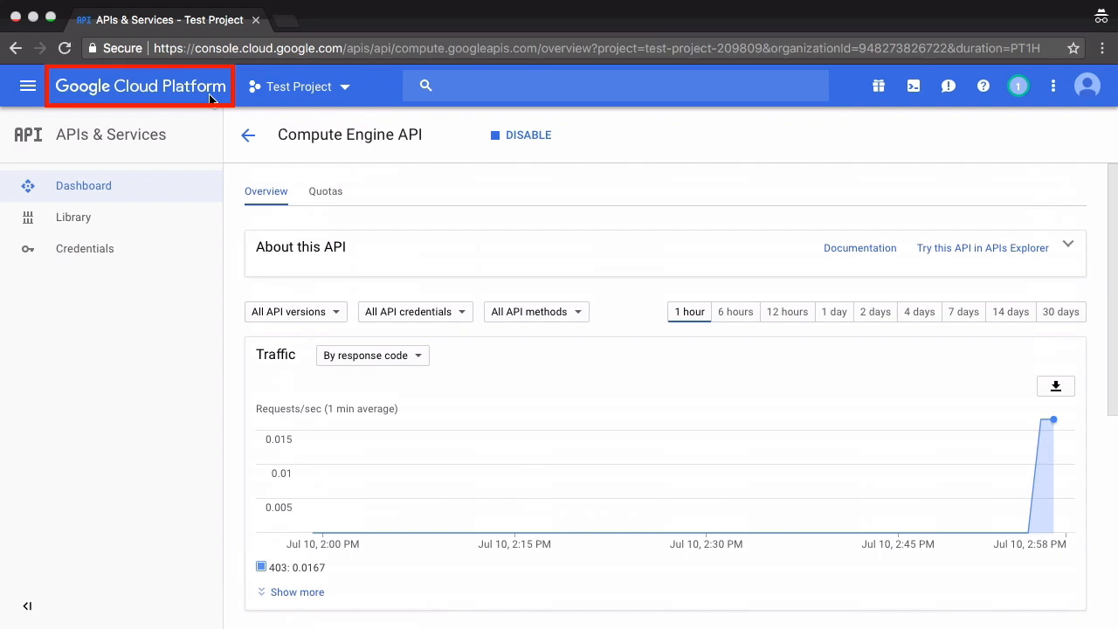
- From the project home, start Cloud Shell and run 'gcloud components update' and 'gcloud components install datalab'
{"action": "left_click", "coordinate": [210, 98]}
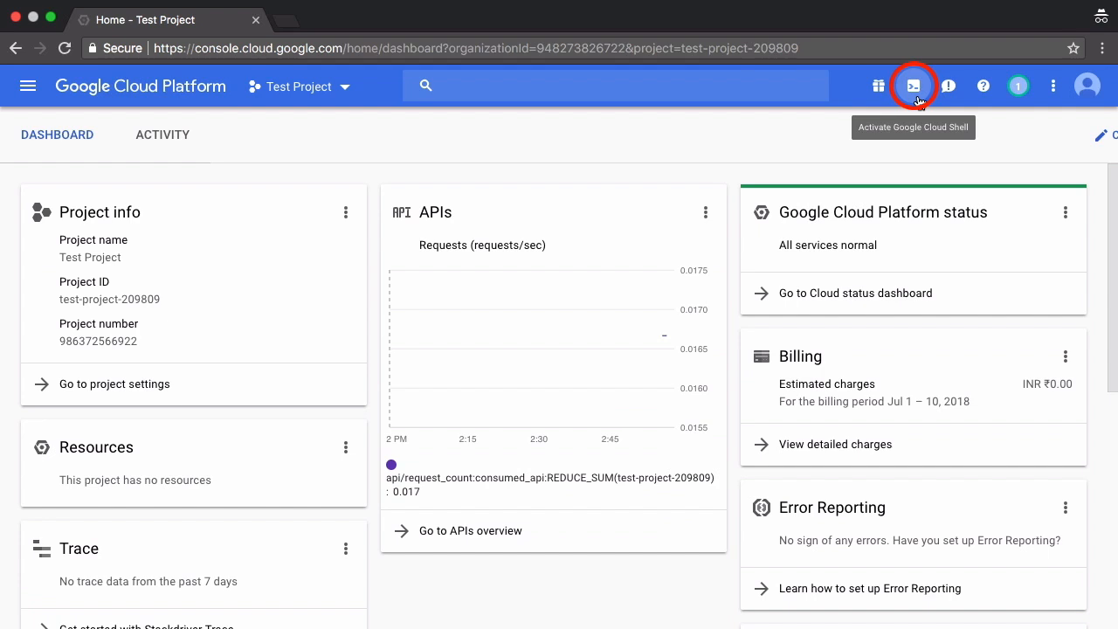
{"action": "left_click", "coordinate": [914, 86]}
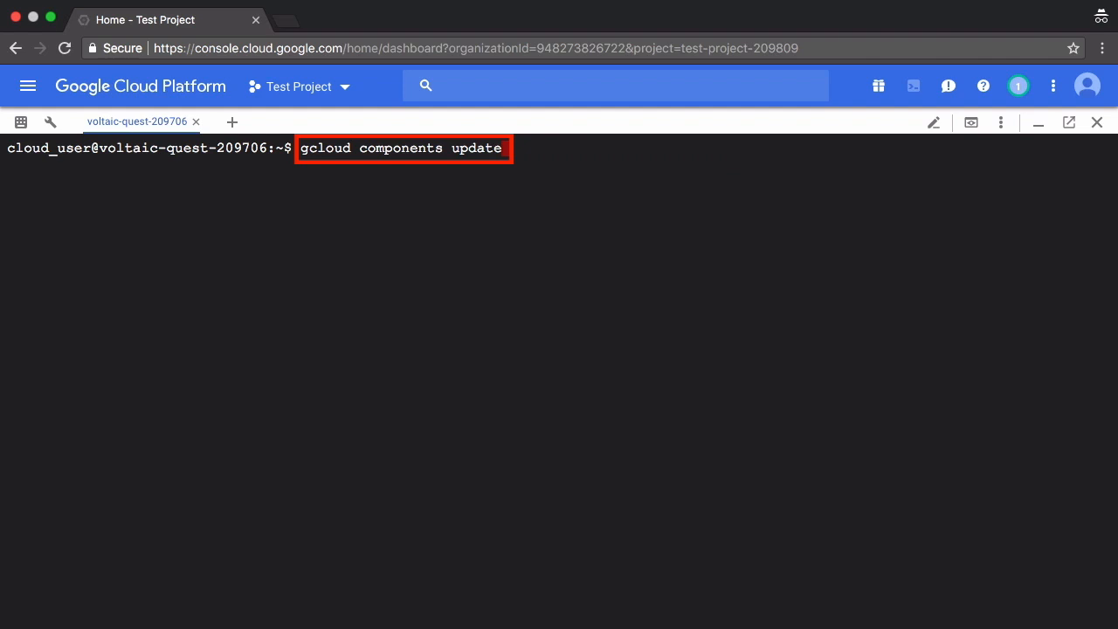
{"action": "key", "text": "Return"}
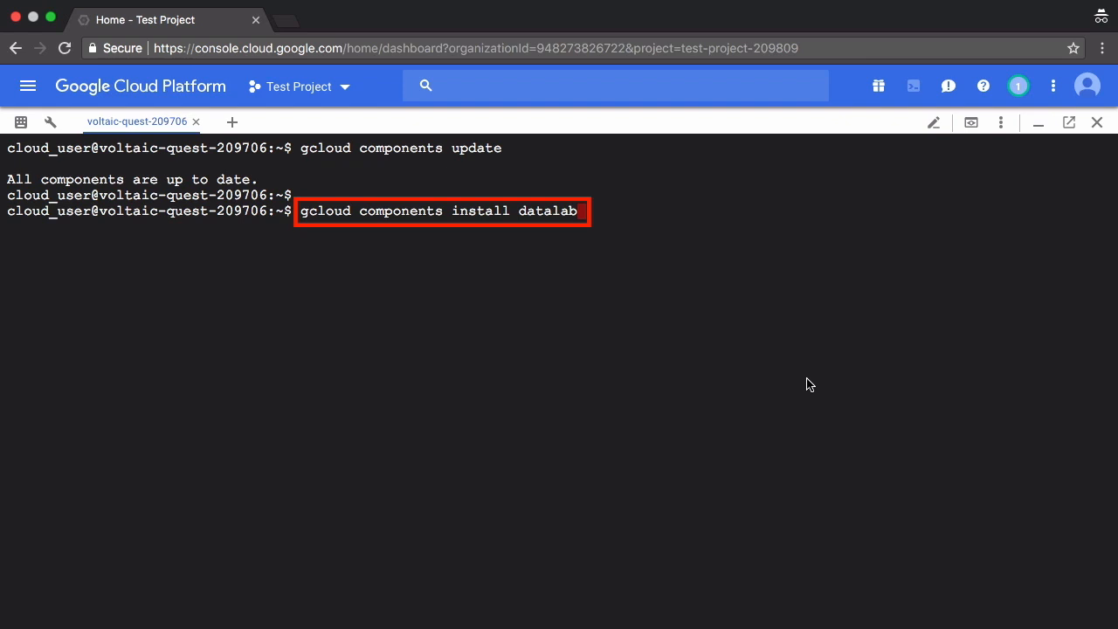
{"action": "key", "text": "Return"}
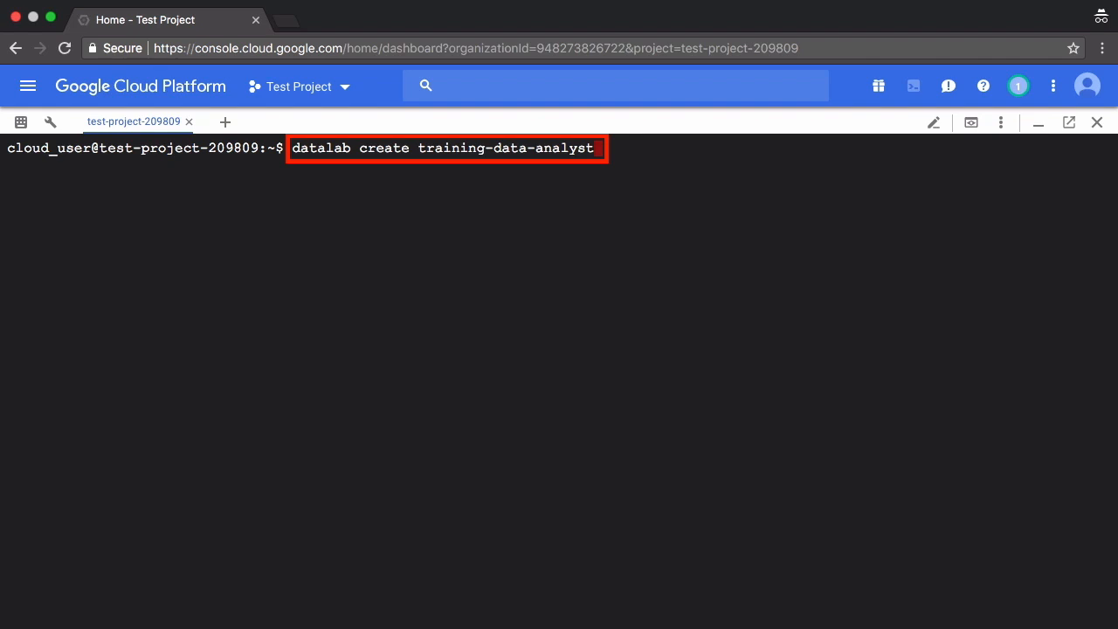
- Run 'datalab create training-data-analyst' and pick zone 37 (asia-south1-a)
{"action": "key", "text": "Return"}
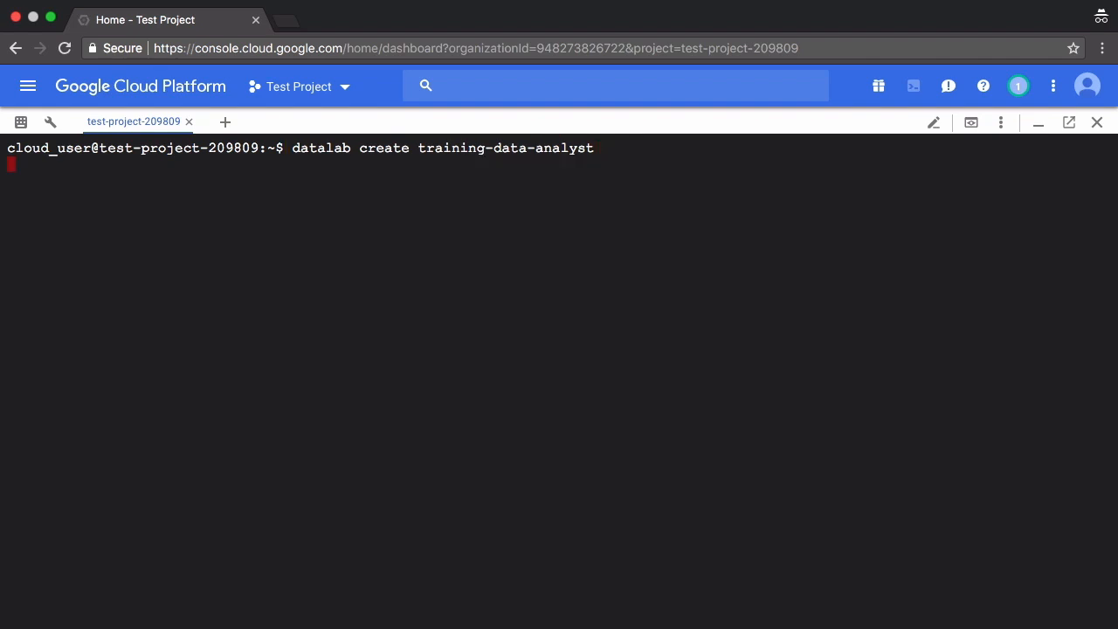
{"action": "scroll", "coordinate": [859, 384], "scroll_direction": "up", "scroll_amount": 7}
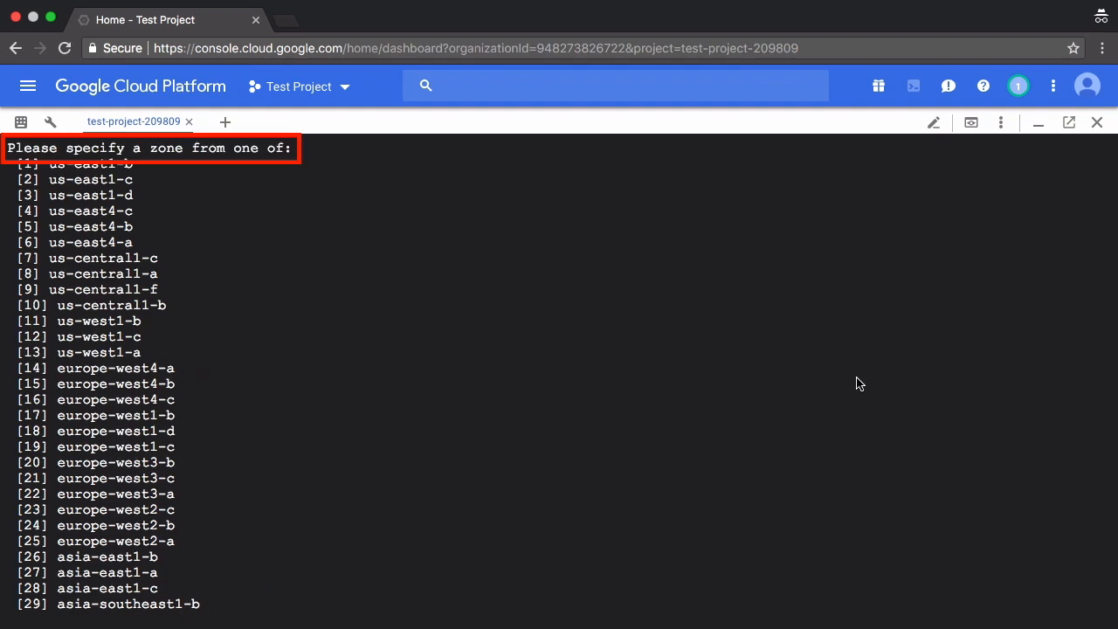
{"action": "scroll", "coordinate": [1036, 516], "scroll_direction": "down", "scroll_amount": 7}
{"action": "type", "text": "37"}
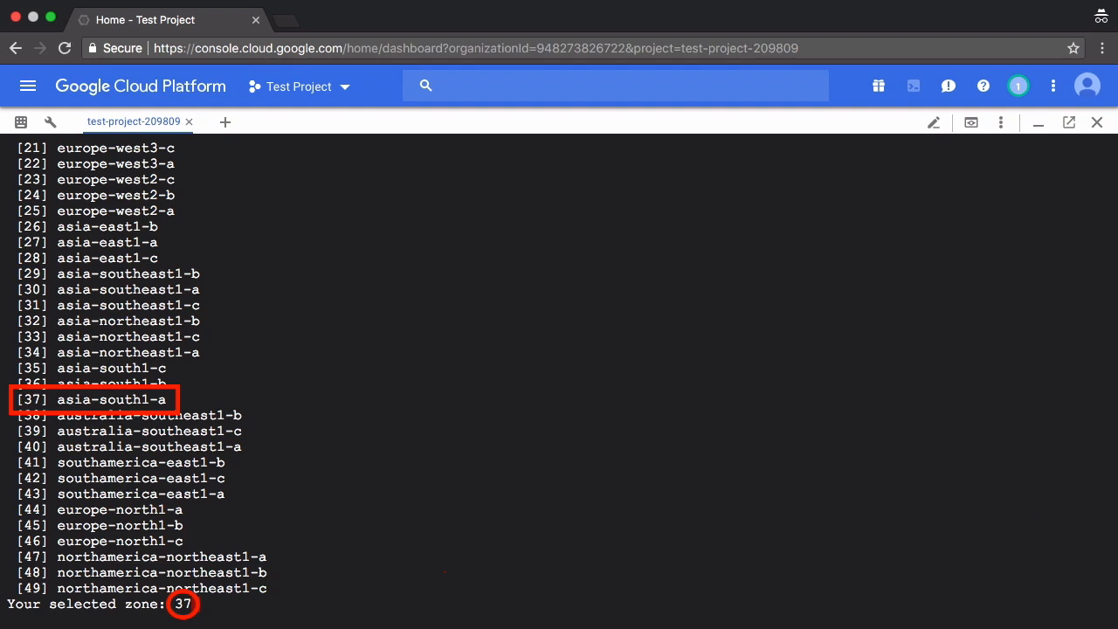
{"action": "key", "text": "Return"}
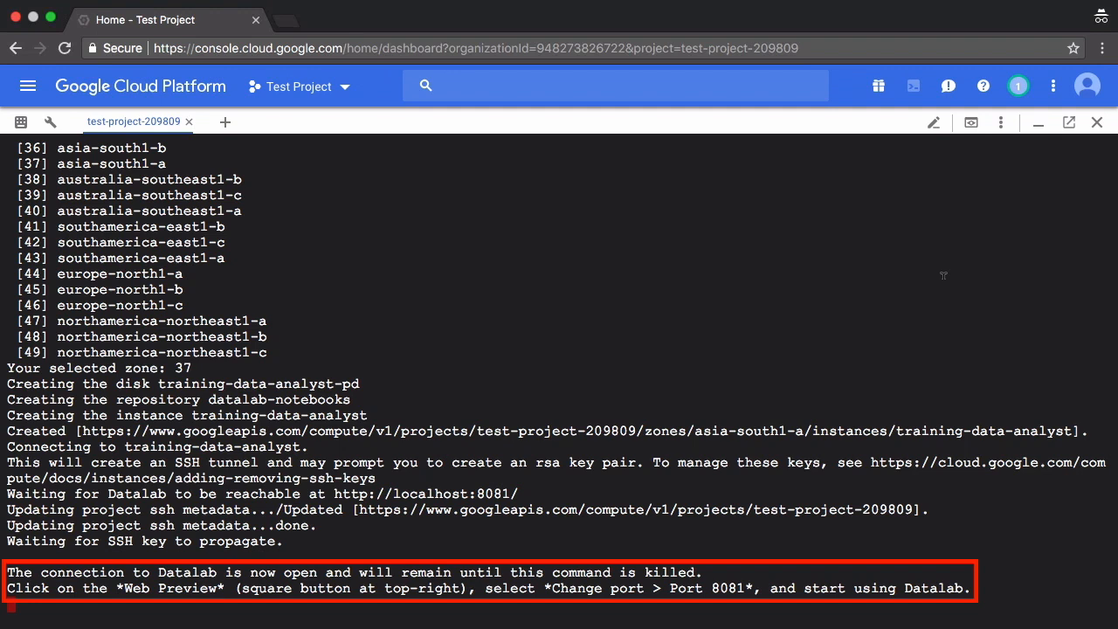
- Change the Web preview port from 8080 to 8081 and preview Datalab
{"action": "left_click", "coordinate": [973, 123]}
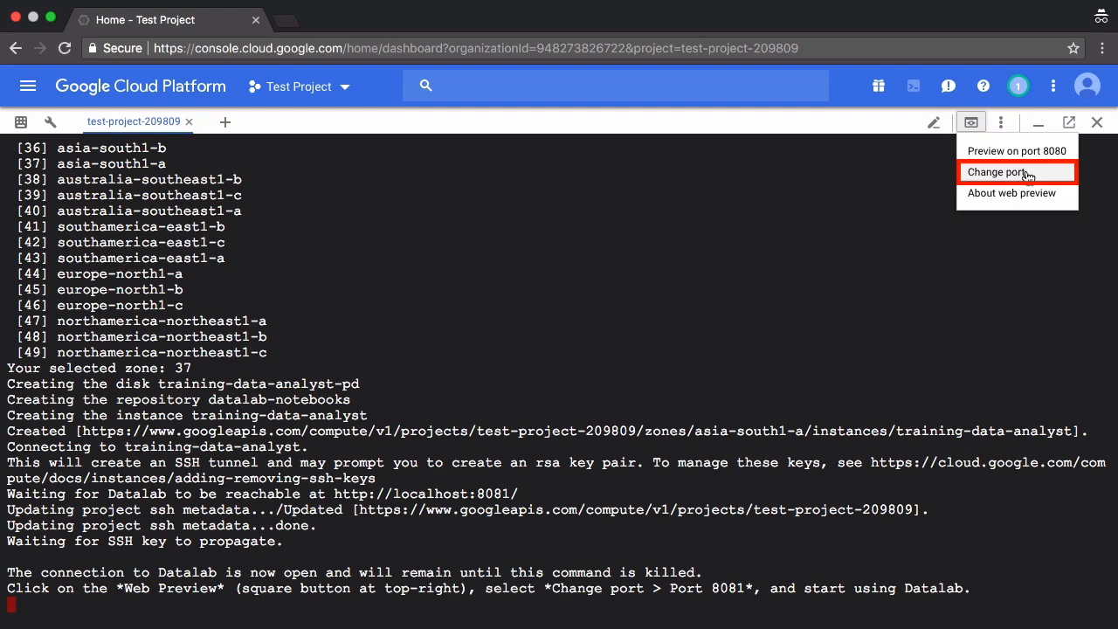
{"action": "left_click", "coordinate": [996, 173]}
{"action": "key", "text": "BackSpace"}
{"action": "type", "text": "1"}
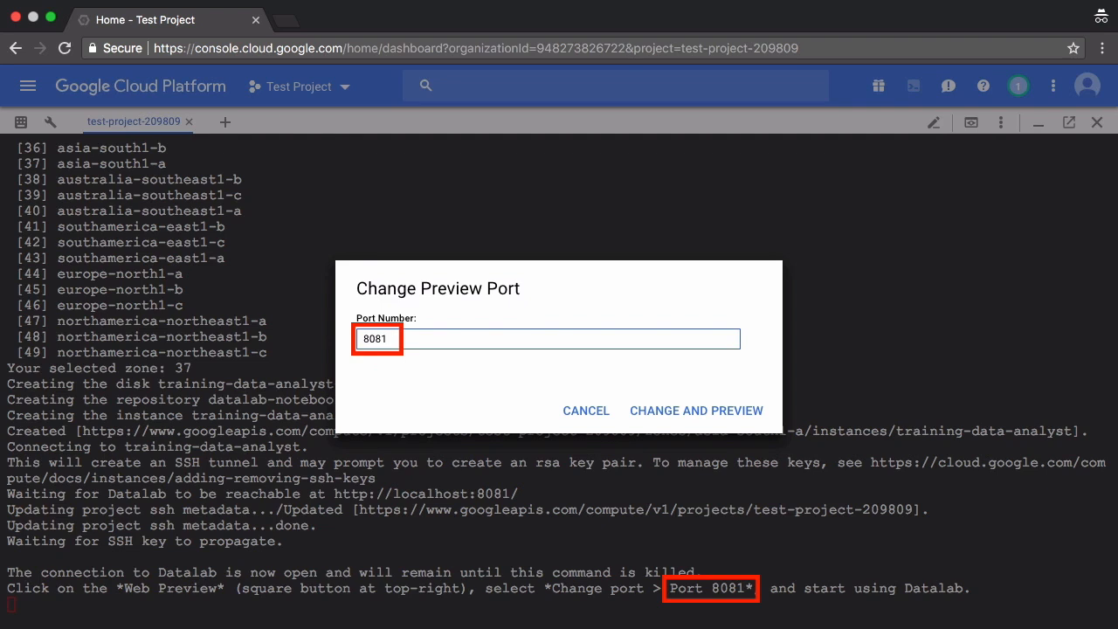
{"action": "left_click", "coordinate": [763, 418]}
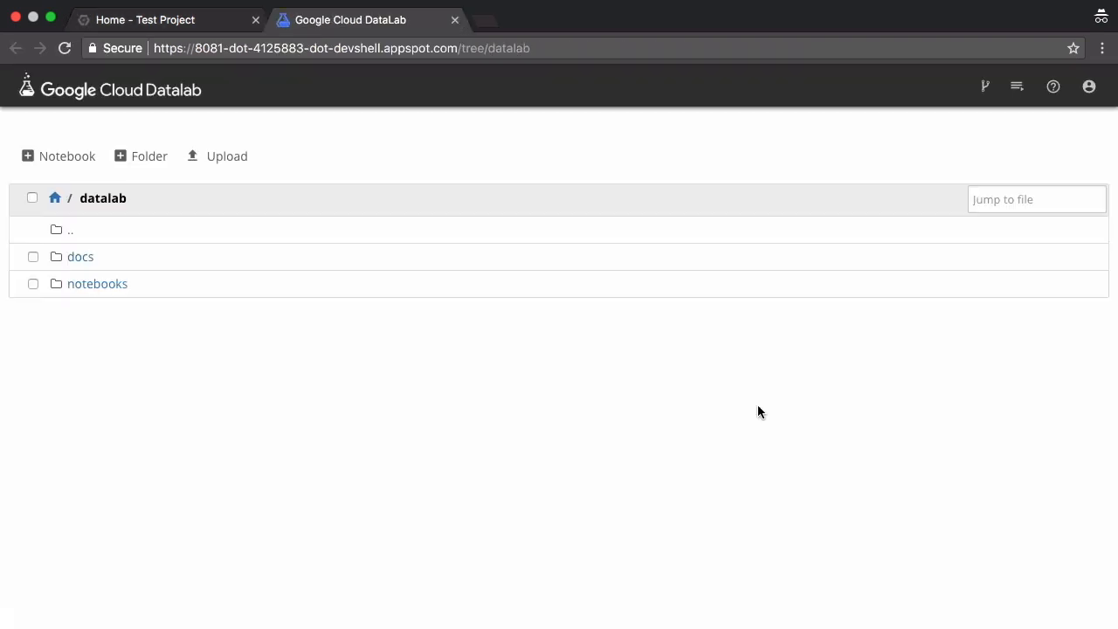
- Open Hello World.ipynb inside the docs folder
{"action": "left_click", "coordinate": [91, 262]}
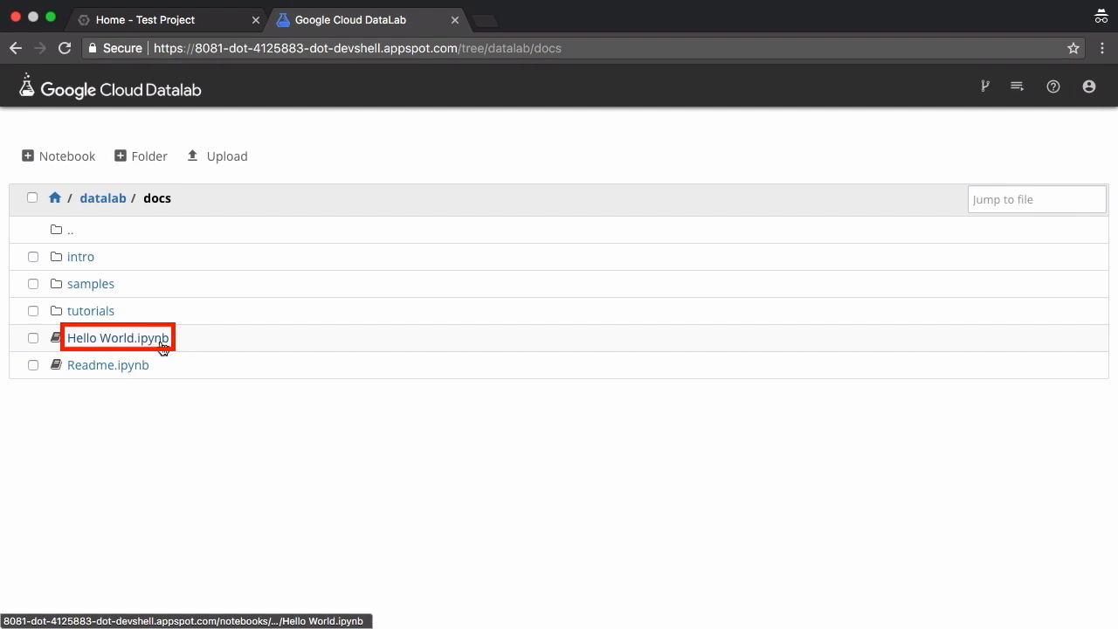
{"action": "left_click", "coordinate": [163, 347]}
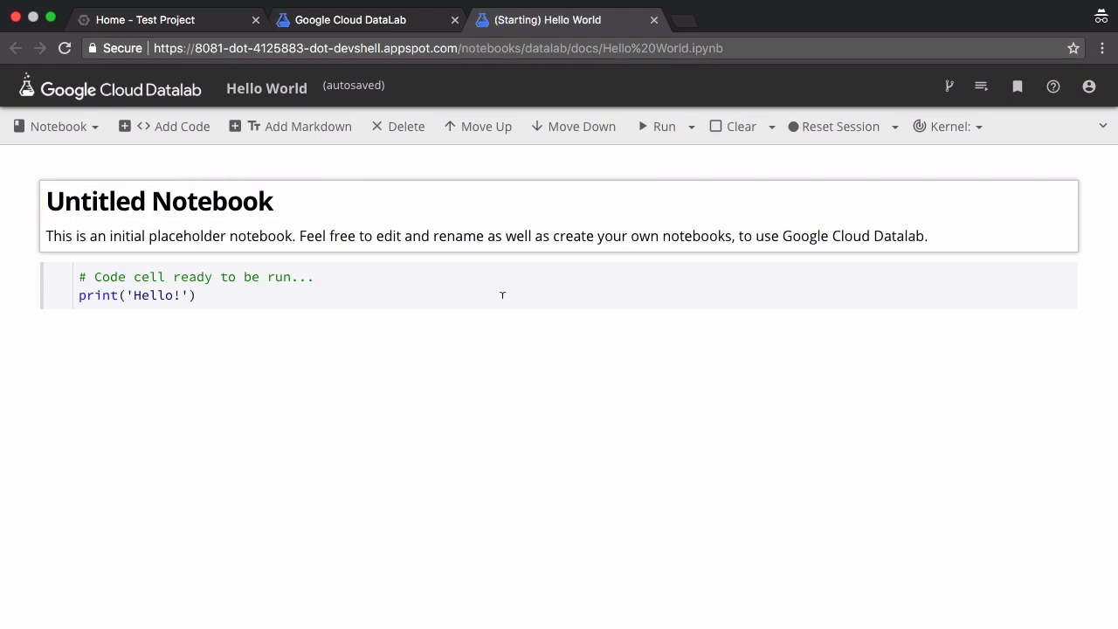
- Run print('Hello!'), then cells 'a = [1,2,3,4,5]', 'b = len(a)' and print("length of a is", b)
{"action": "left_click", "coordinate": [503, 293]}
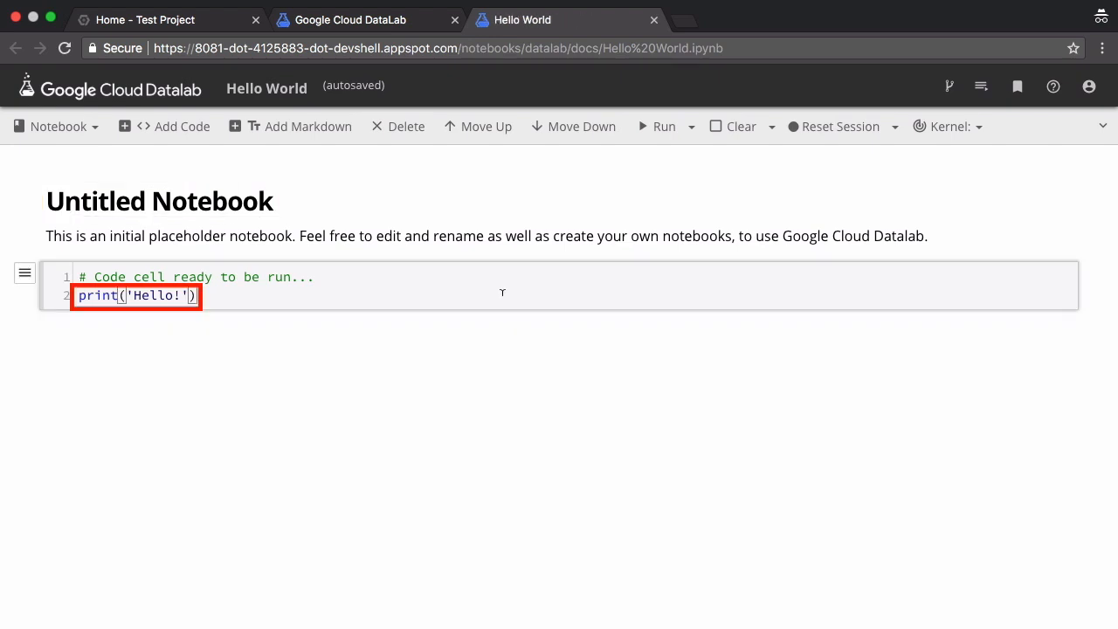
{"action": "key", "text": "shift+Return"}
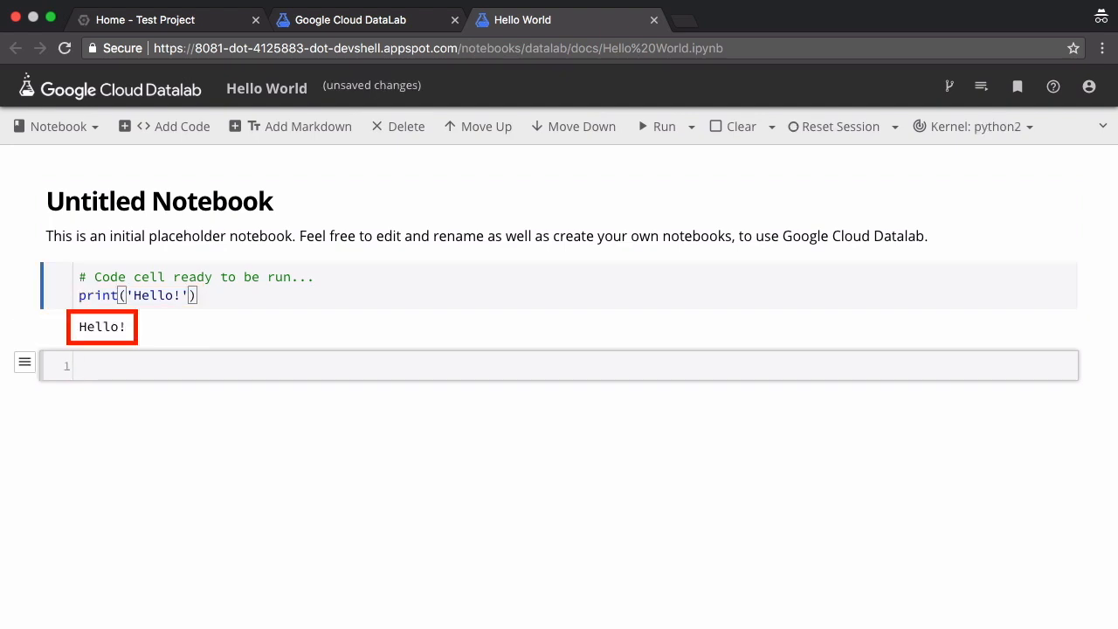
{"action": "type", "text": "a = [1,2,3,4,5]"}
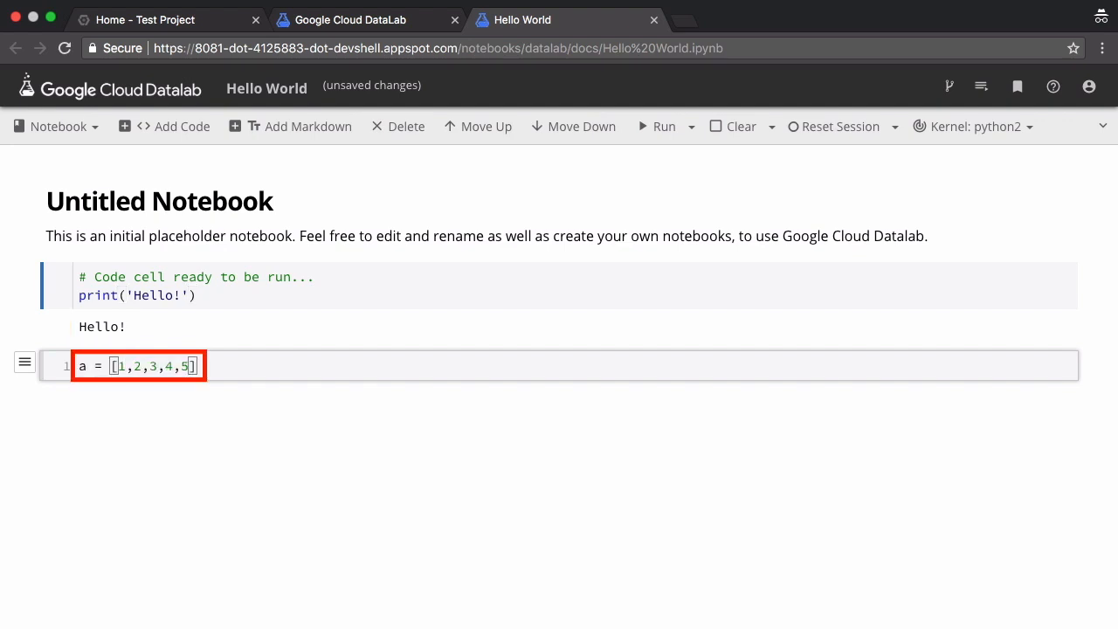
{"action": "key", "text": "Return"}
{"action": "type", "text": "b = len(a)"}
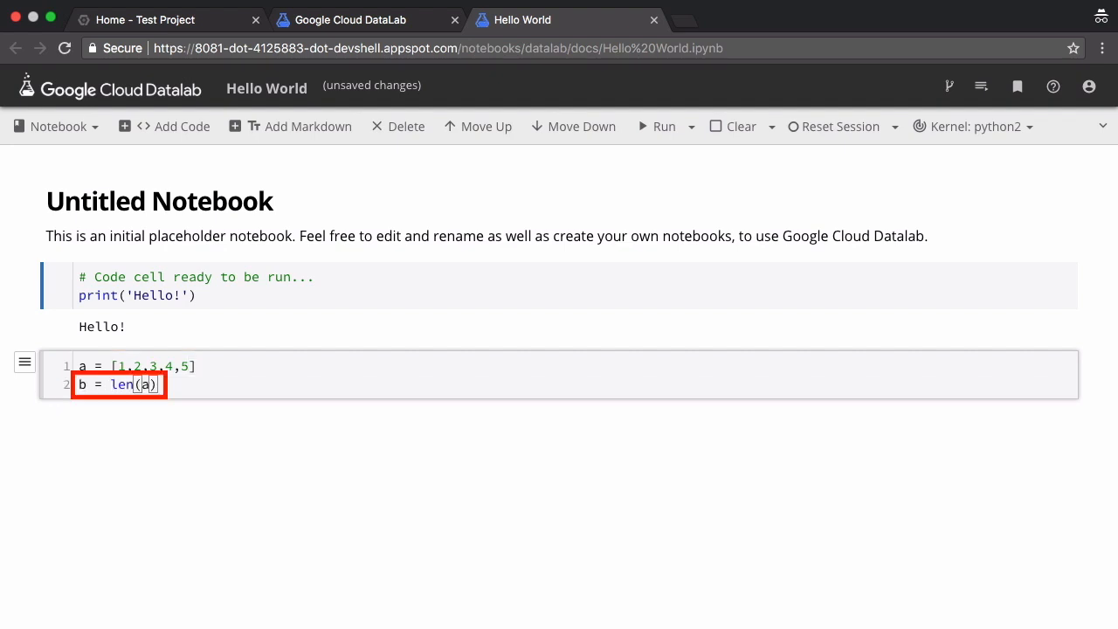
{"action": "key", "text": "shift+Return"}
{"action": "type", "text": "print(\"length of a is\", b)"}
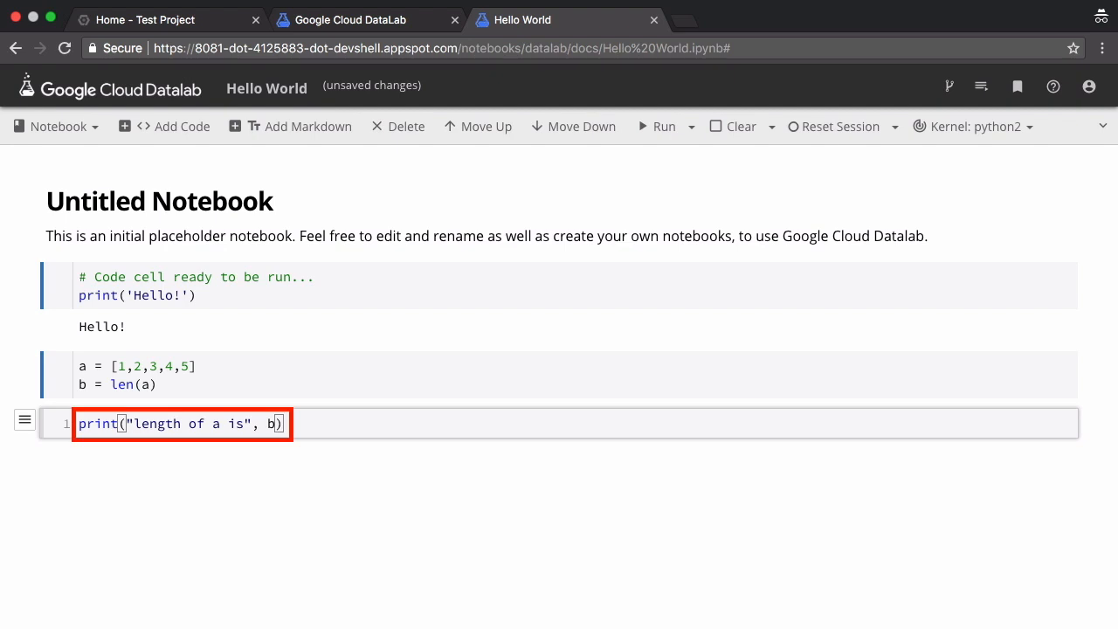
{"action": "key", "text": "shift+Return"}
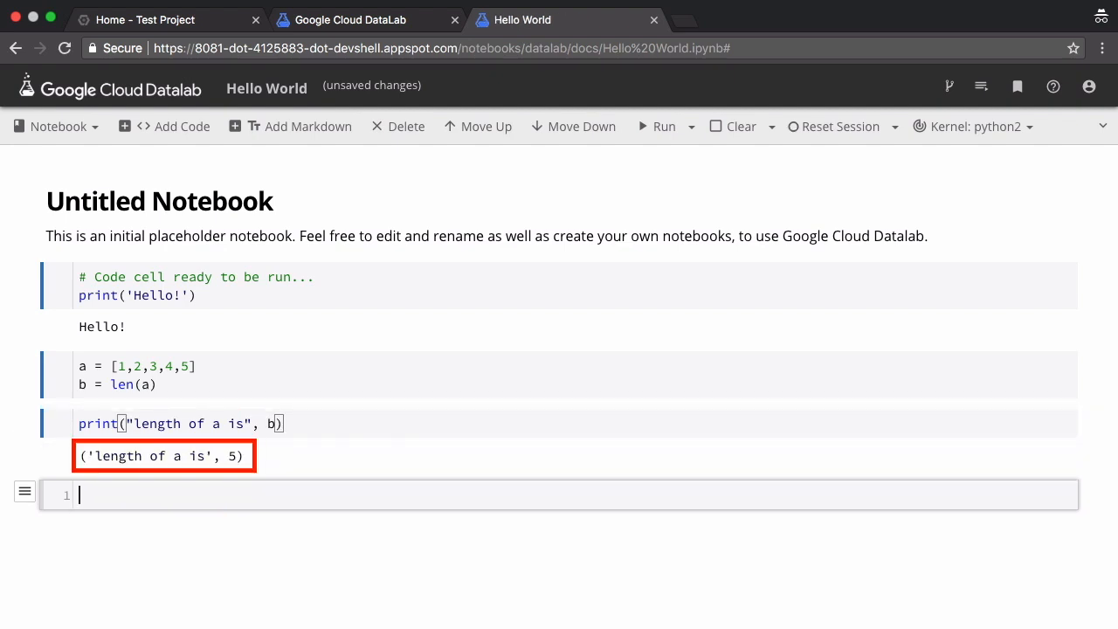